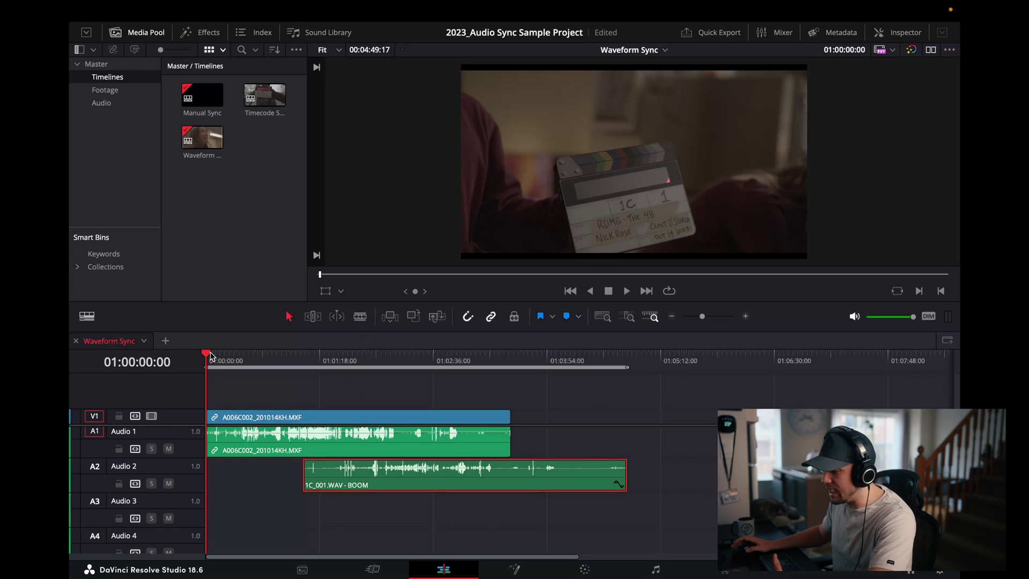
- Auto-align the 1C_001.WAV boom audio with the A006C002 camera clip based on waveform
{"action": "key", "text": "ctrl+z"}
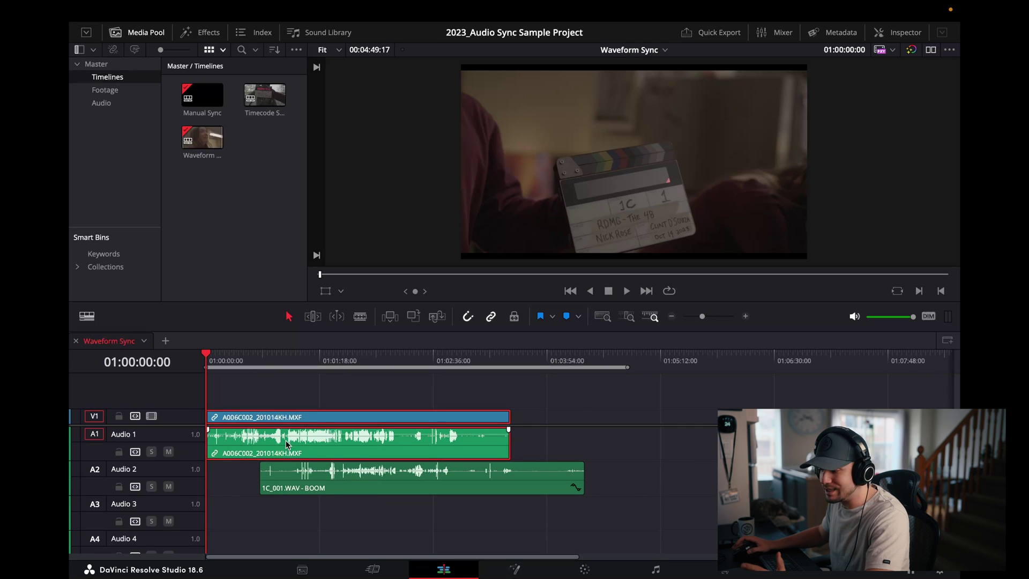
{"action": "left_click", "coordinate": [342, 480]}
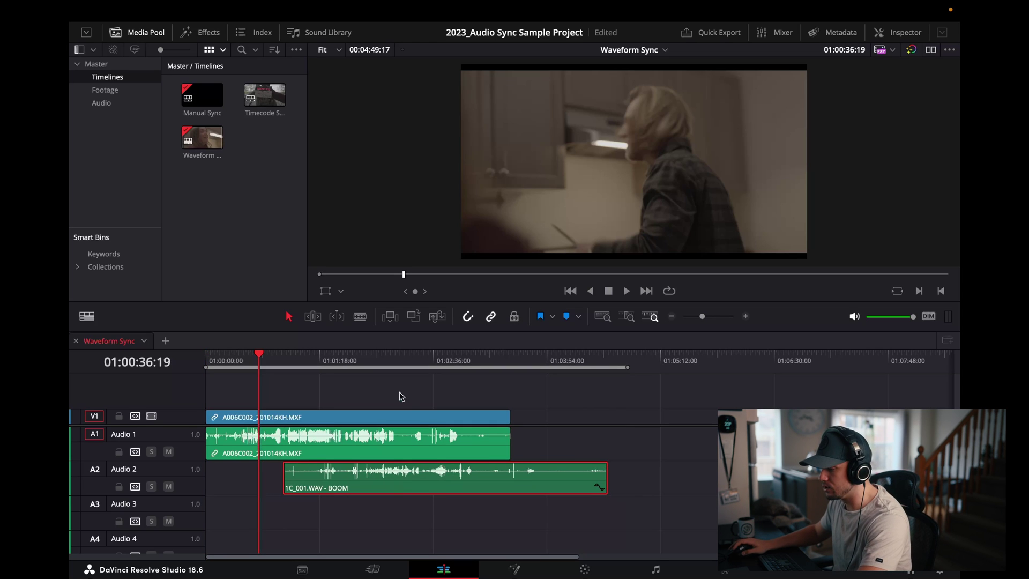
{"action": "left_click_drag", "start_coordinate": [318, 383], "coordinate": [390, 491]}
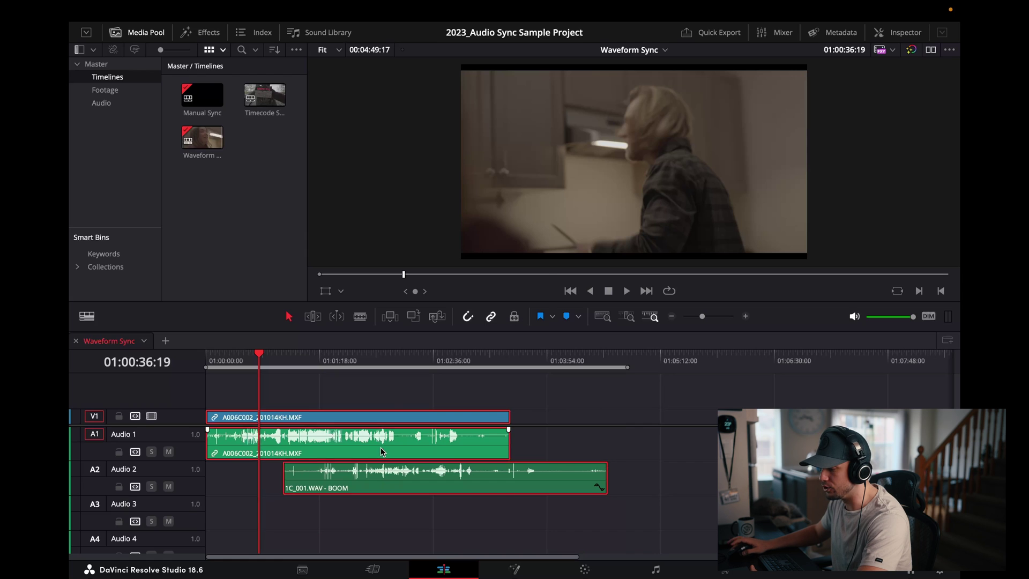
{"action": "right_click", "coordinate": [381, 447]}
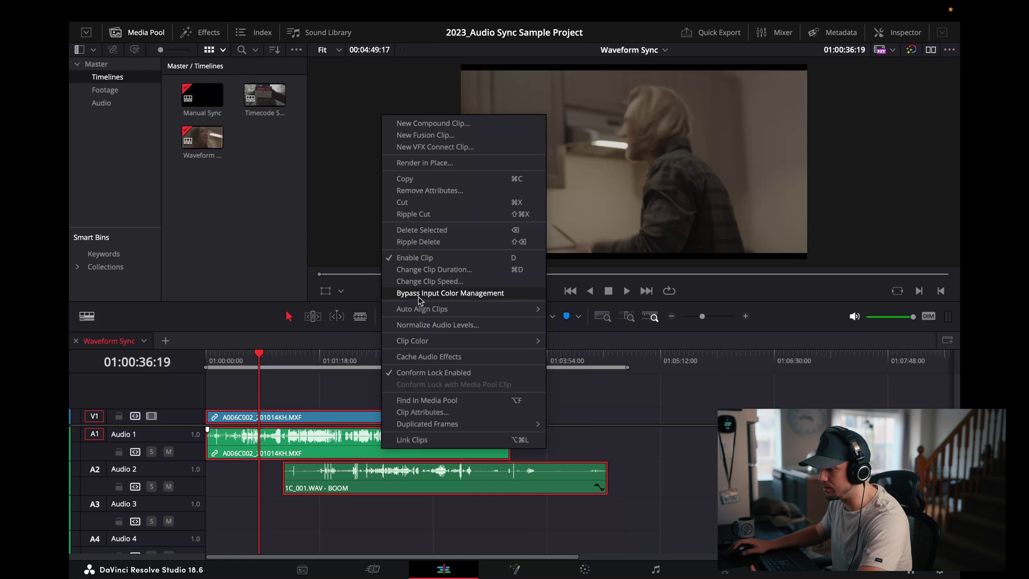
{"action": "mouse_move", "coordinate": [475, 313]}
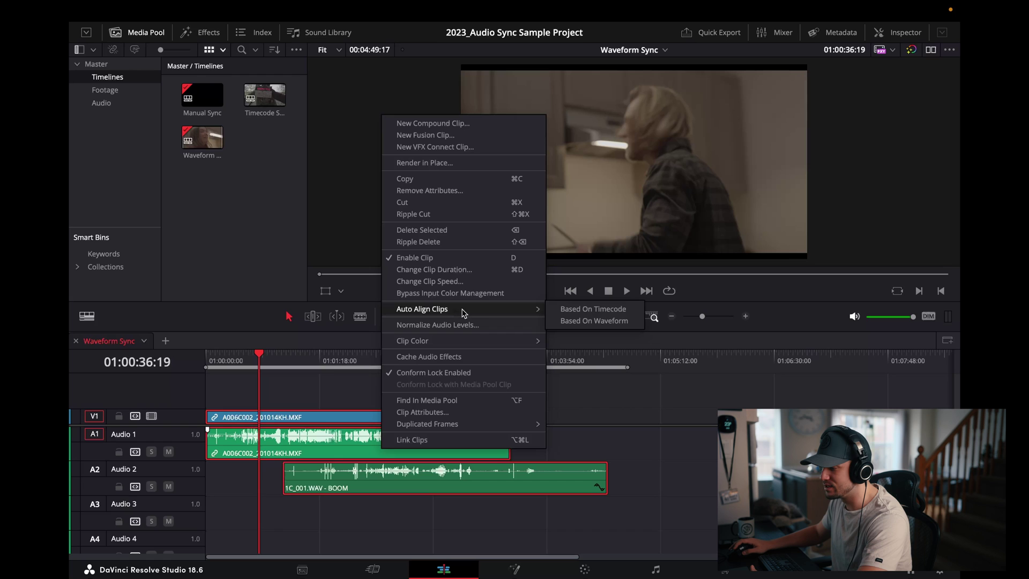
{"action": "left_click", "coordinate": [574, 321]}
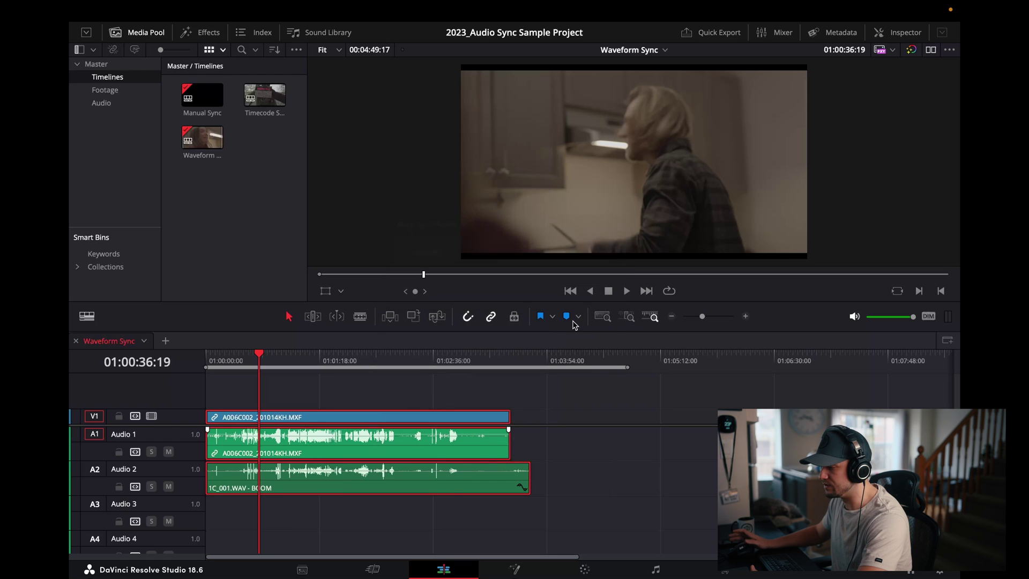
- Scrub through the aligned clips and play from about 01:01:10 with the boom track soloed to check the sync
{"action": "left_click_drag", "start_coordinate": [258, 362], "coordinate": [252, 360]}
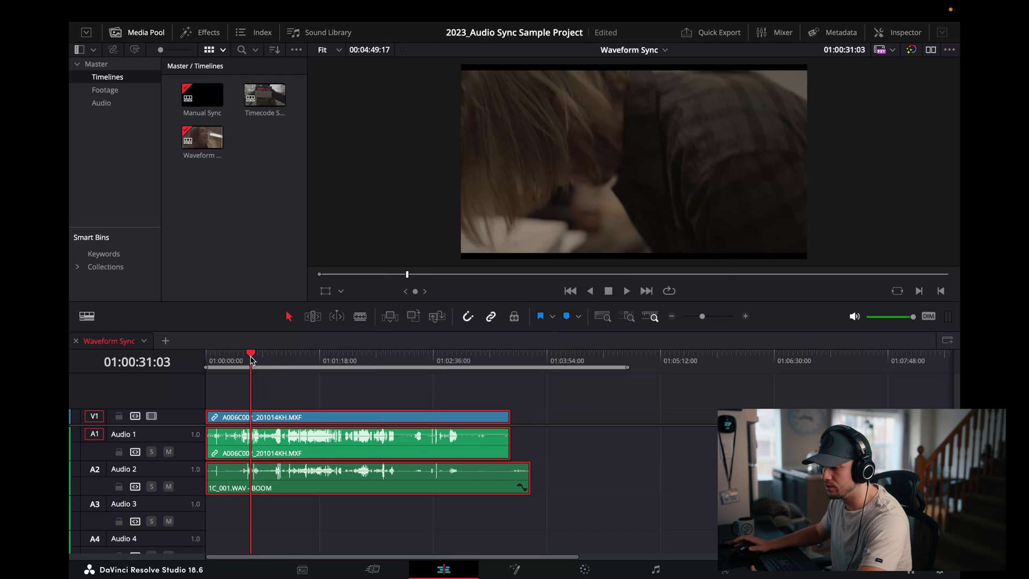
{"action": "left_click", "coordinate": [317, 360]}
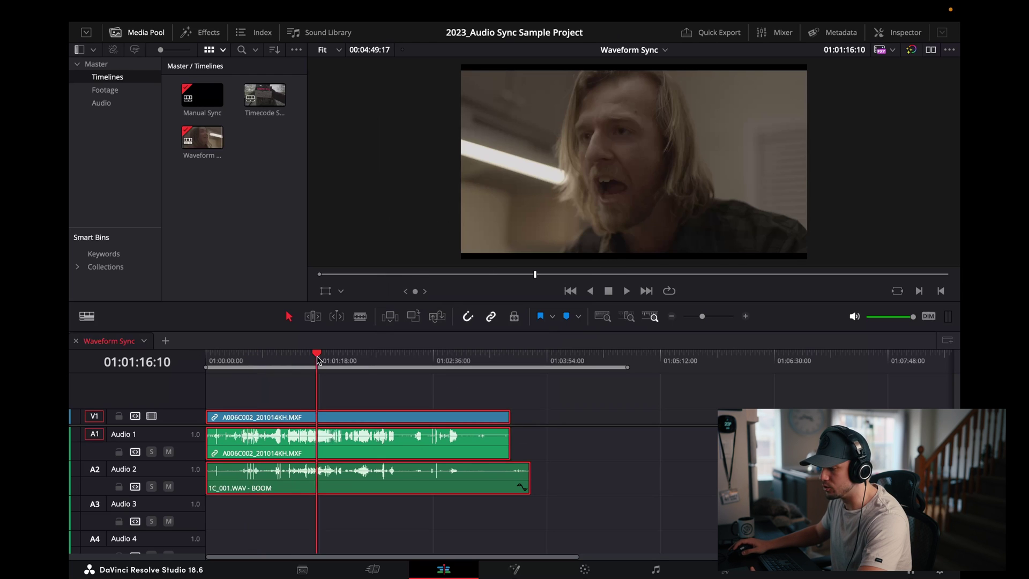
{"action": "mouse_move", "coordinate": [319, 359]}
{"action": "left_mouse_down"}
{"action": "mouse_move", "coordinate": [292, 359]}
{"action": "mouse_move", "coordinate": [305, 359]}
{"action": "left_mouse_up"}
{"action": "key", "text": "space"}
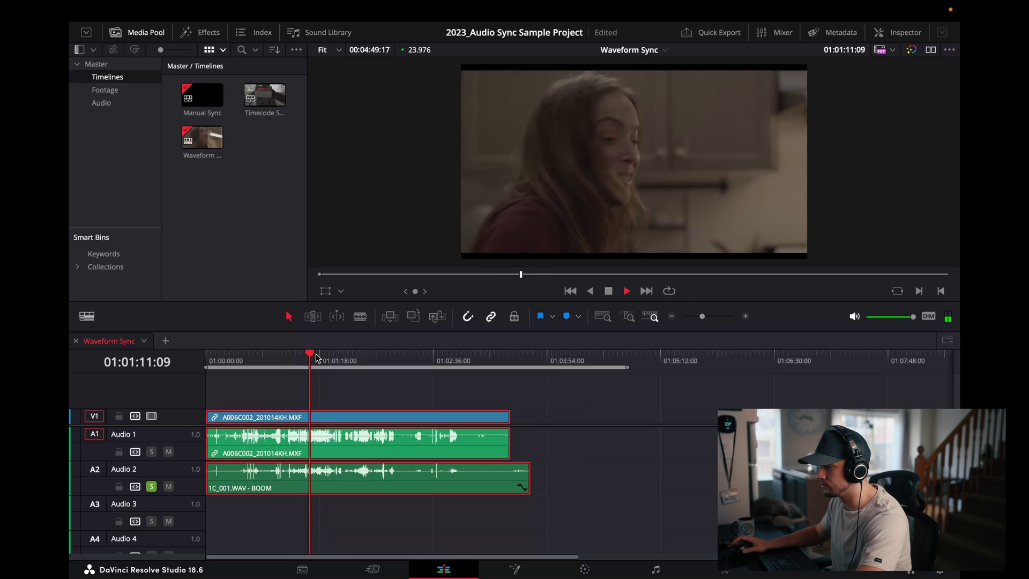
{"action": "key", "text": "space"}
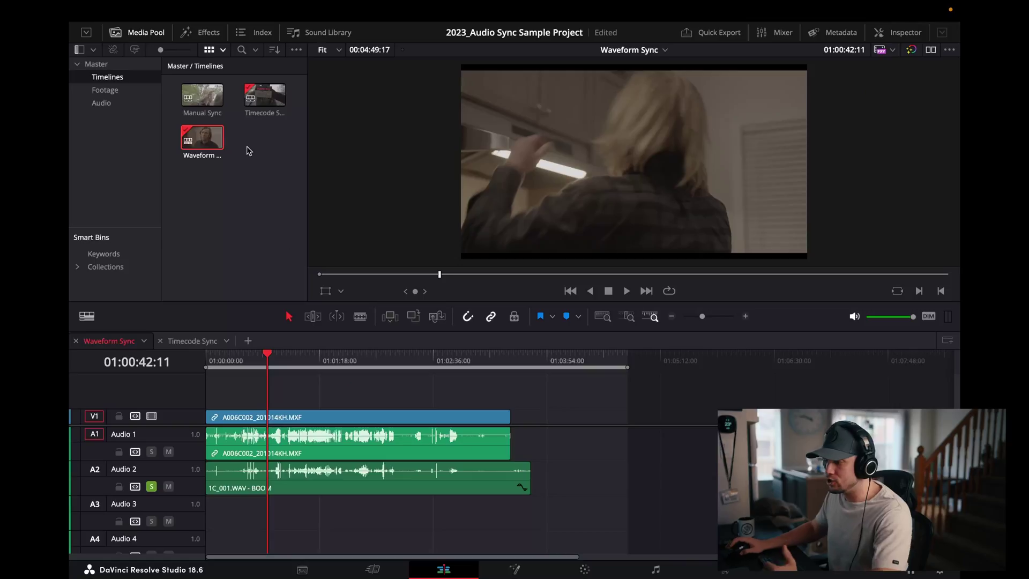
- Open the Manual Sync timeline and play the A005C003 camera clip from about 01:01:12 with its own audio soloed
{"action": "double_click", "coordinate": [204, 99]}
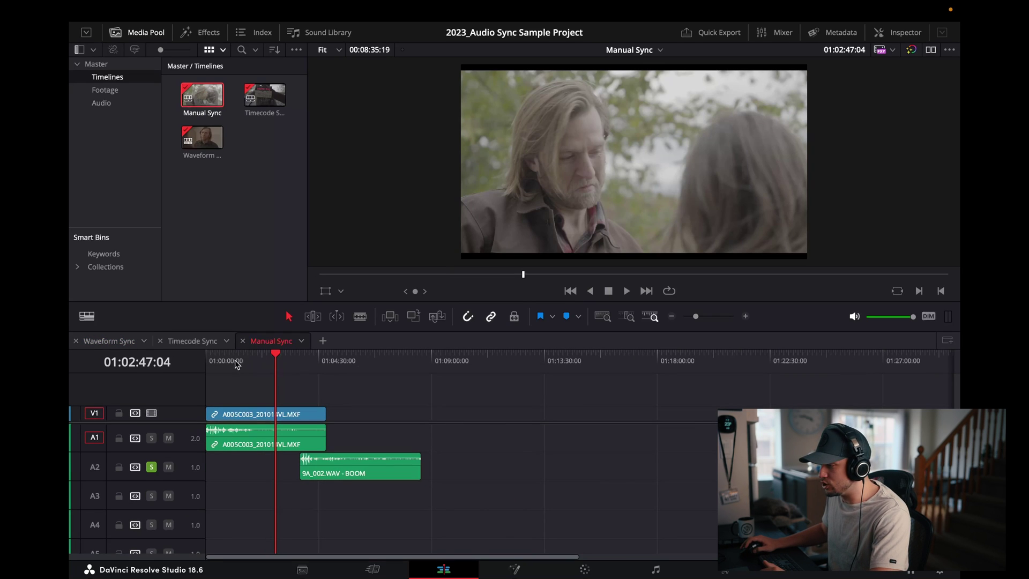
{"action": "left_click", "coordinate": [235, 361]}
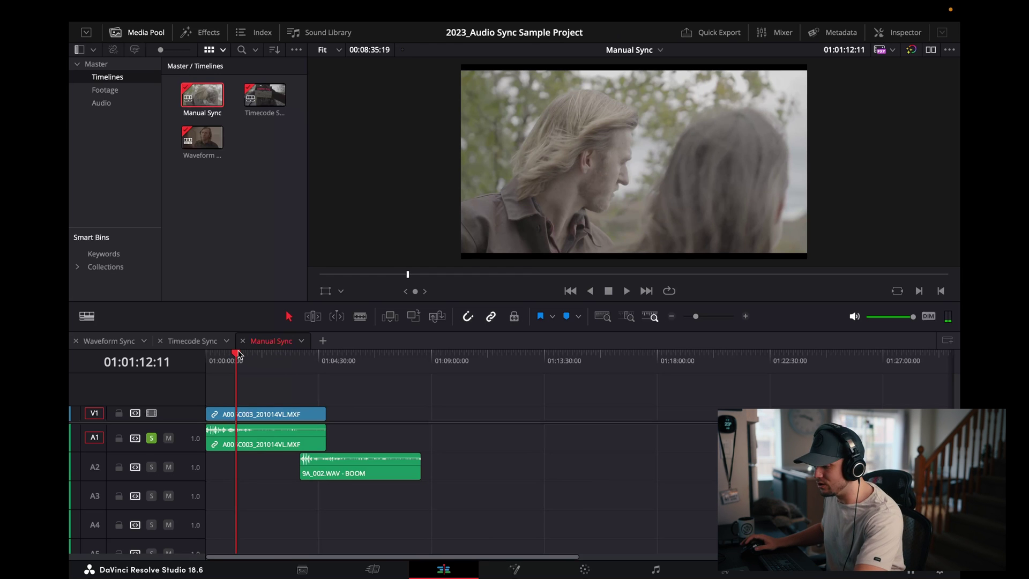
{"action": "key", "text": "space"}
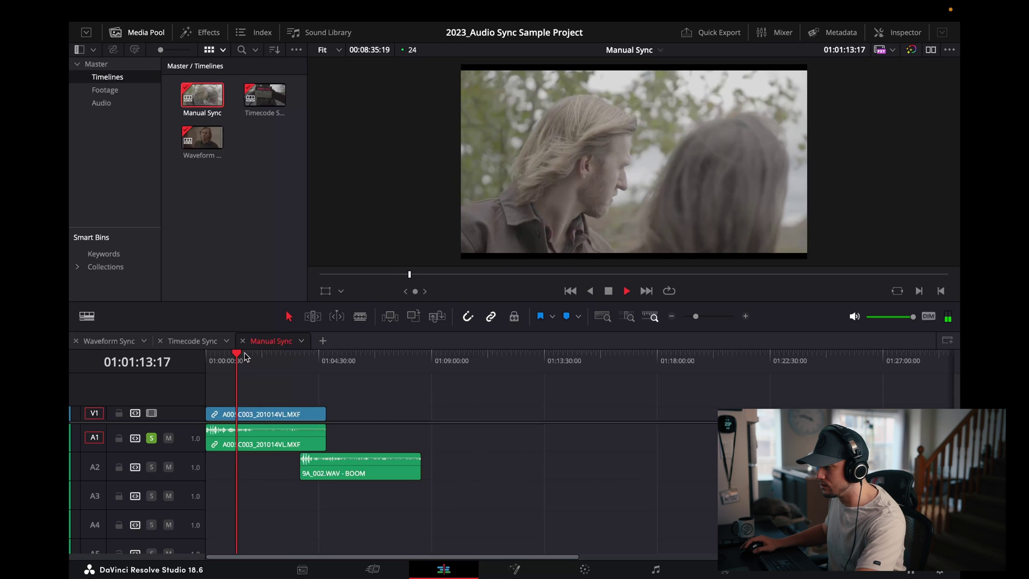
{"action": "key", "text": "space"}
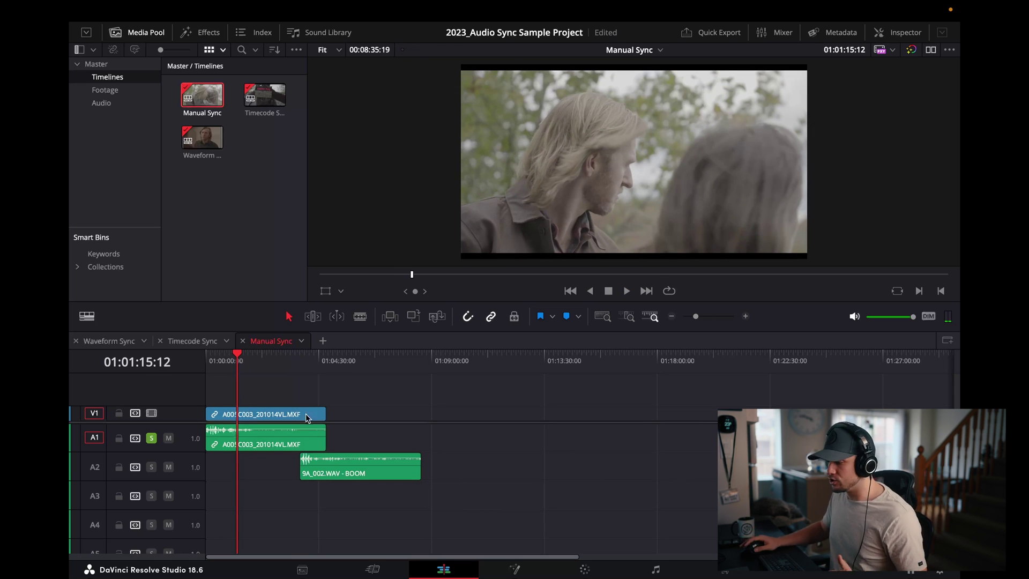
- Try to auto-align the 9A_002.WAV boom audio with the A005C003 camera clip based on waveform
{"action": "left_click_drag", "start_coordinate": [340, 473], "coordinate": [309, 472]}
{"action": "left_click_drag", "start_coordinate": [241, 408], "coordinate": [303, 475]}
{"action": "right_click", "coordinate": [296, 473]}
{"action": "mouse_move", "coordinate": [344, 335]}
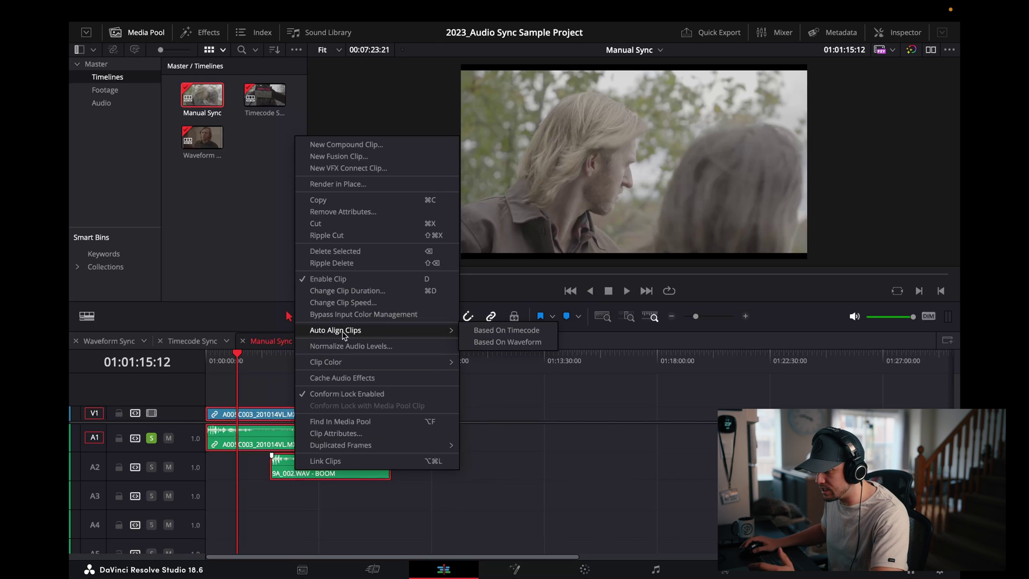
{"action": "left_click", "coordinate": [503, 342]}
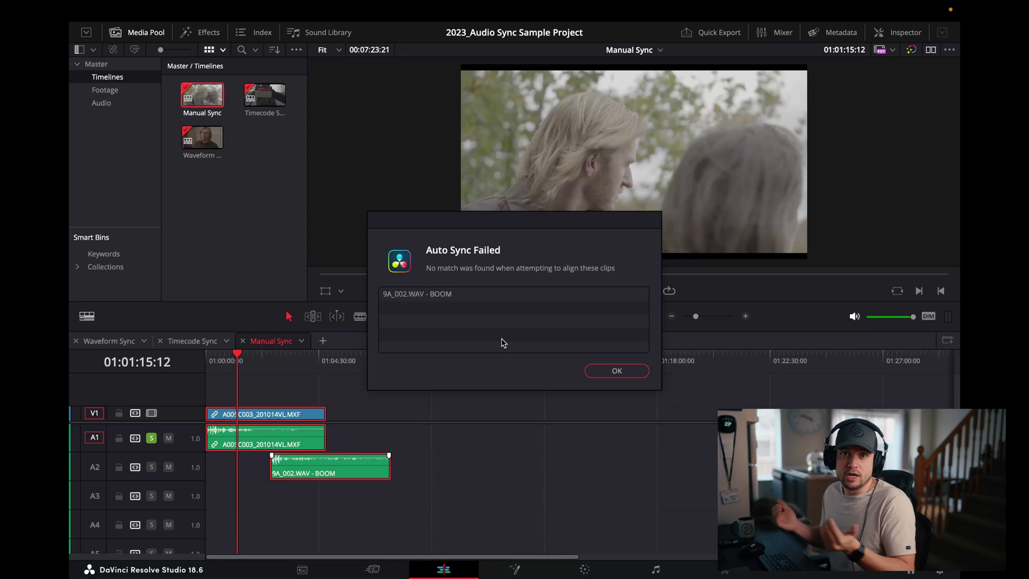
{"action": "left_click", "coordinate": [604, 371]}
{"action": "left_click", "coordinate": [379, 406]}
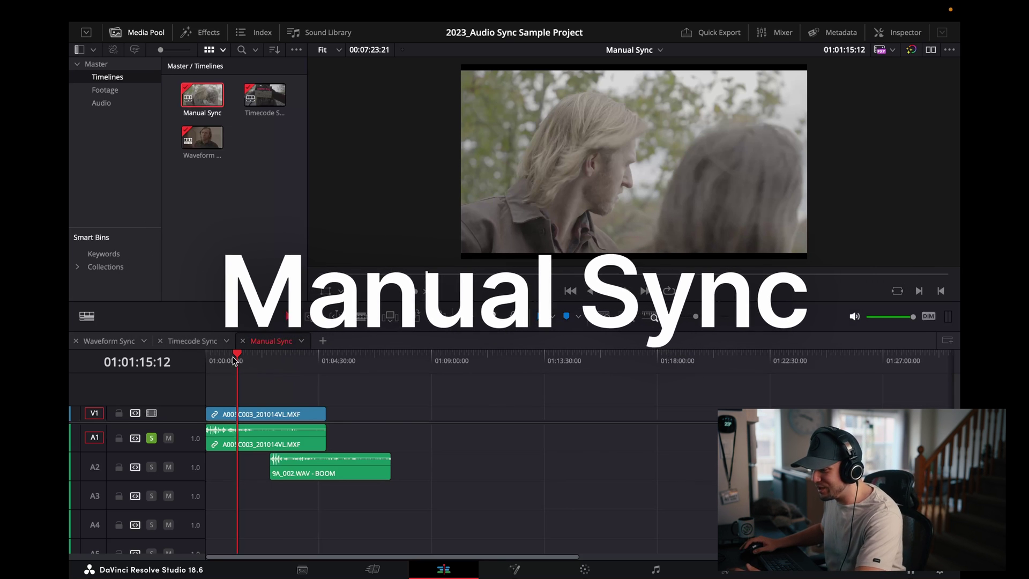
- Add a marker to the A005C003 video clip at 00:00:15:22, on the frame where the slate closes
{"action": "left_click_drag", "start_coordinate": [239, 363], "coordinate": [223, 359]}
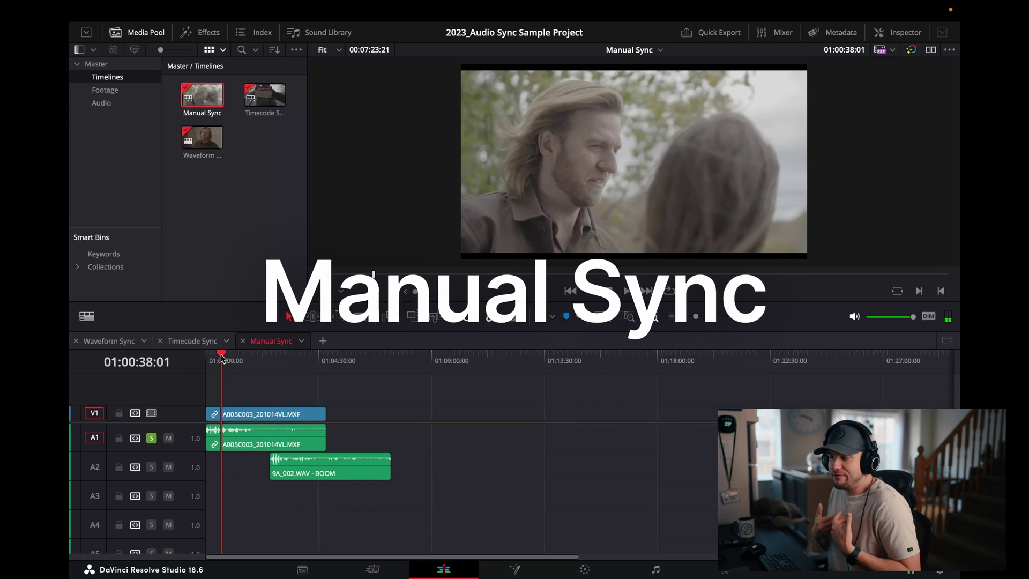
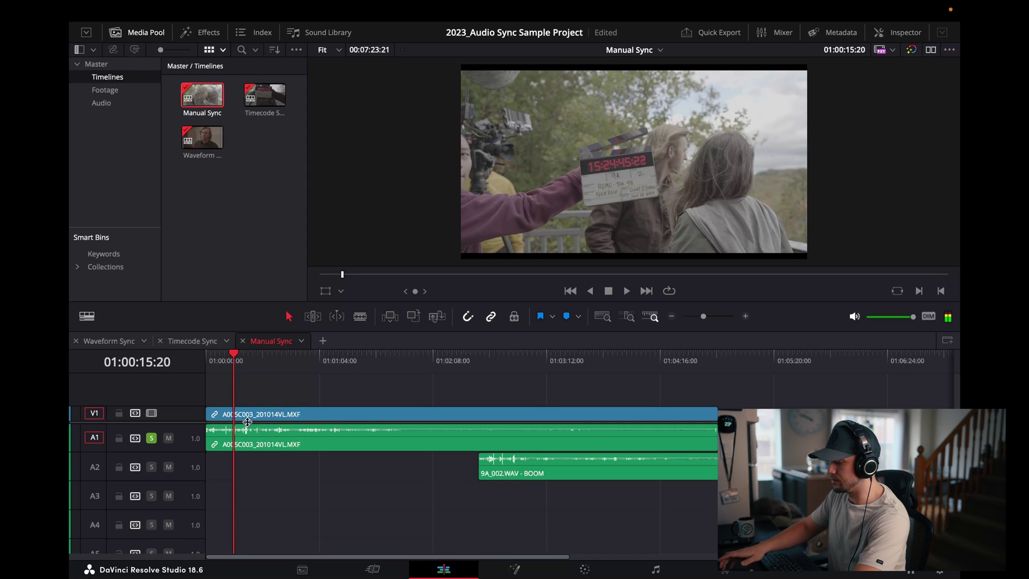
{"action": "key", "text": "Right"}
{"action": "key", "text": "Right"}
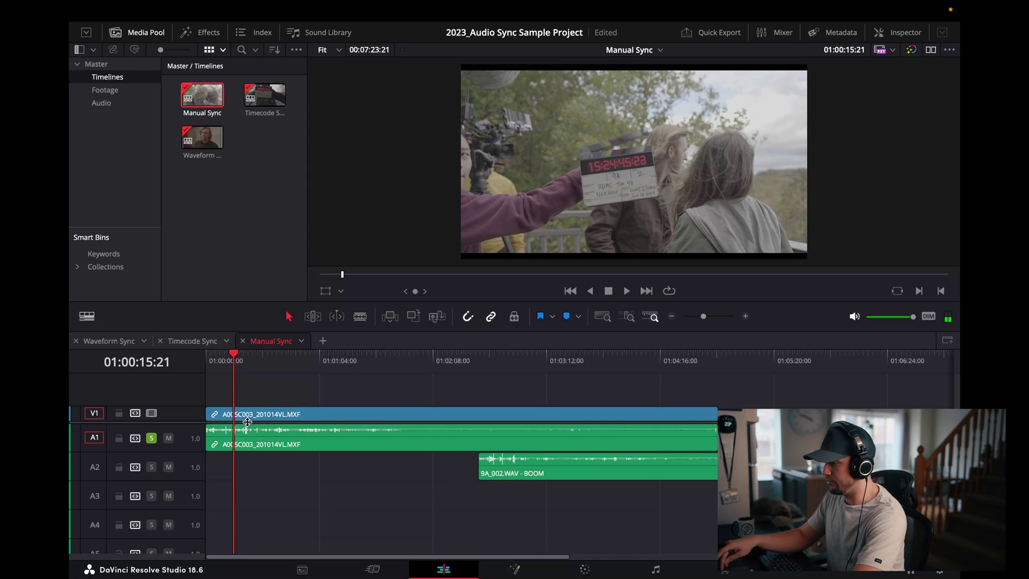
{"action": "key", "text": "m"}
{"action": "key", "text": "Right"}
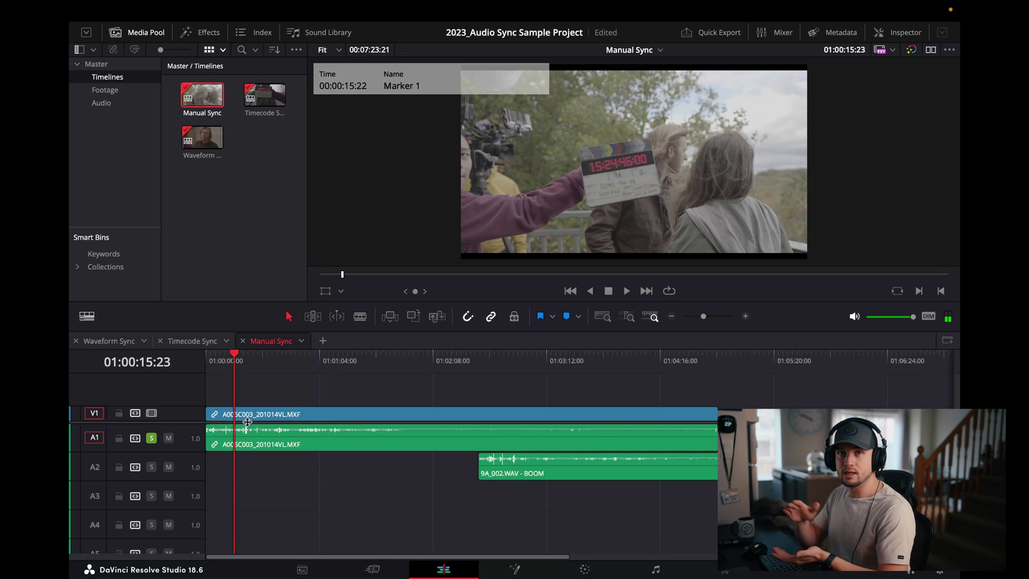
{"action": "left_click", "coordinate": [248, 421]}
{"action": "key", "text": "m"}
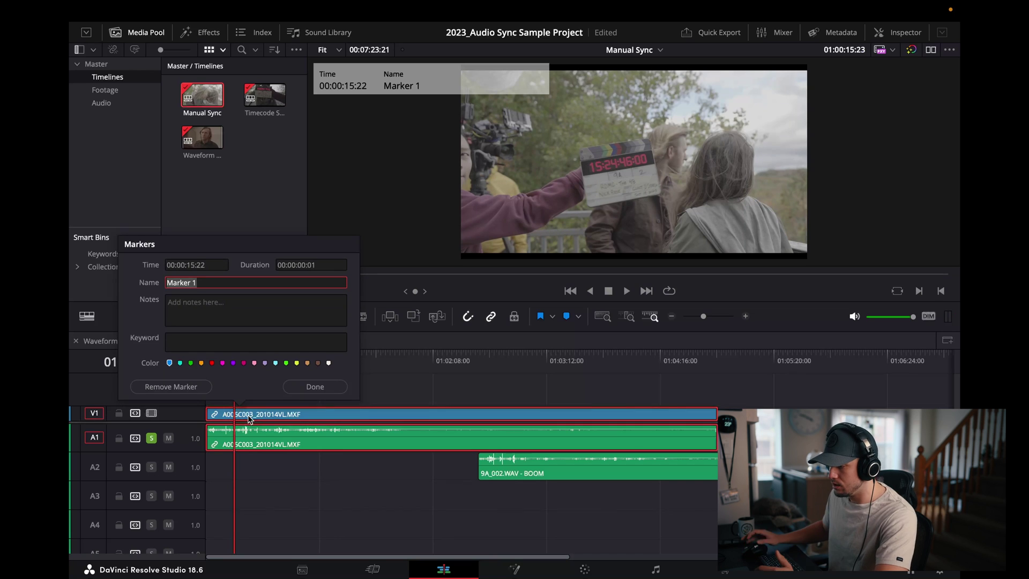
{"action": "left_click", "coordinate": [316, 387]}
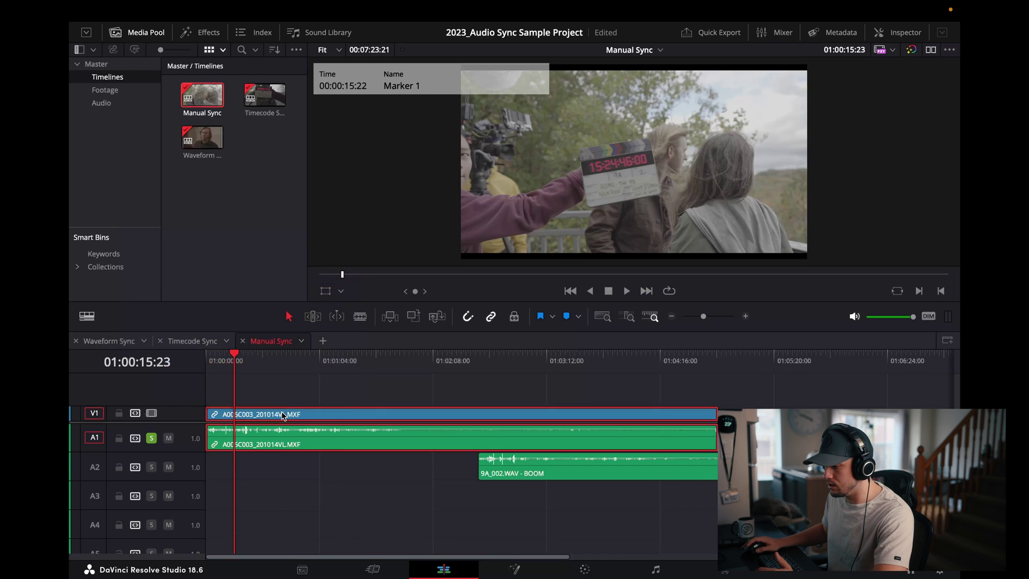
{"action": "scroll", "coordinate": [278, 424], "scroll_direction": "up", "scroll_amount": 3}
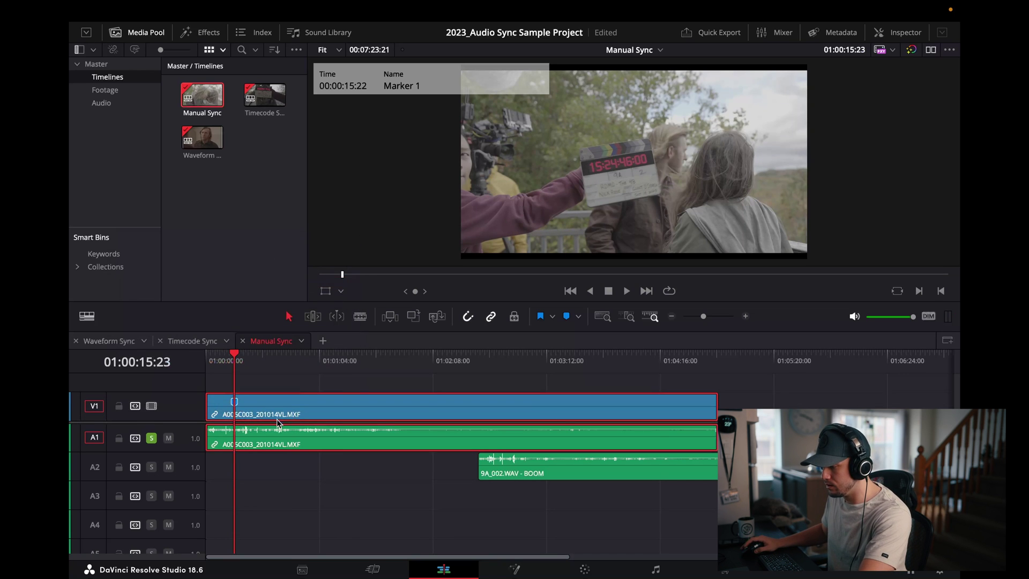
{"action": "left_click", "coordinate": [233, 403]}
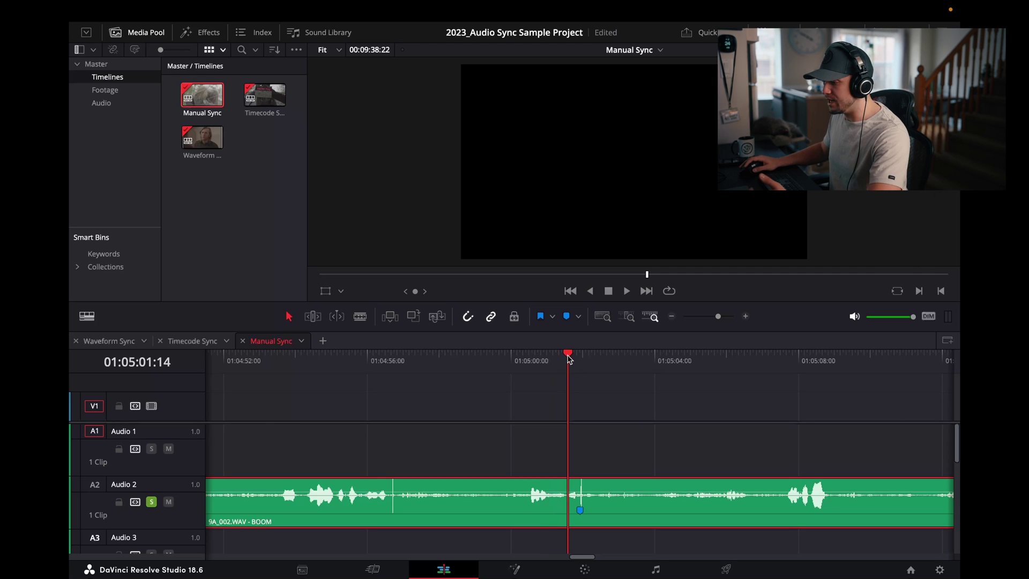
{"action": "left_click", "coordinate": [566, 318]}
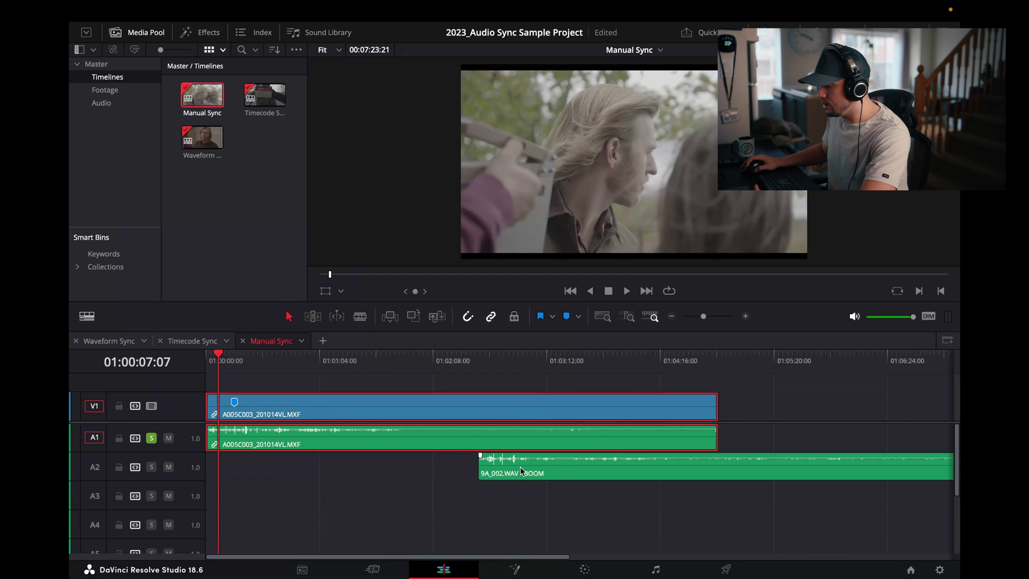
- Move the 9A_002.WAV boom clip just past the end of the camera clip and play it with track A2 soloed
{"action": "left_click_drag", "start_coordinate": [521, 472], "coordinate": [761, 472]}
{"action": "left_click", "coordinate": [734, 363]}
{"action": "key", "text": "space"}
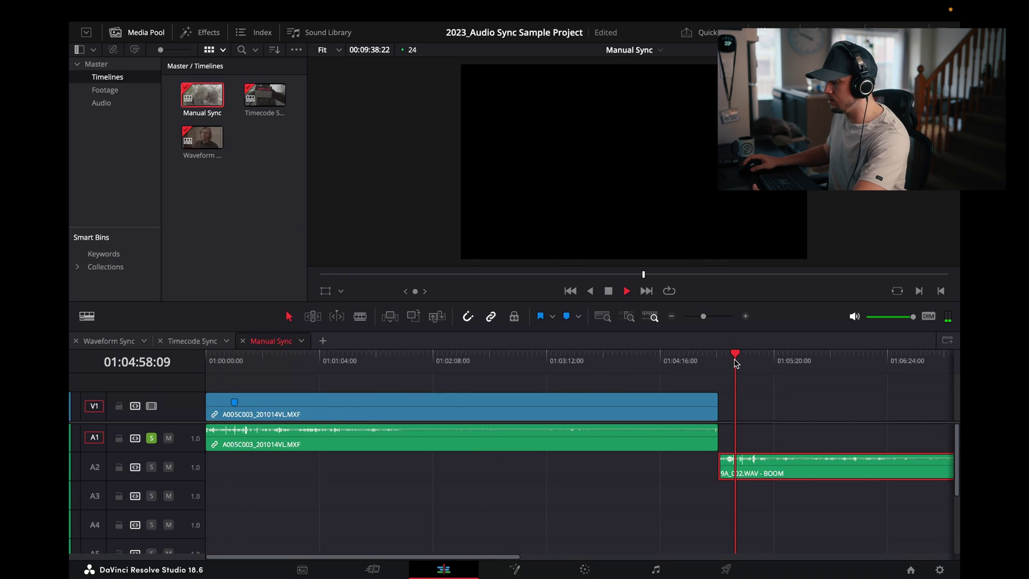
{"action": "key", "text": "space"}
{"action": "left_click", "coordinate": [152, 467]}
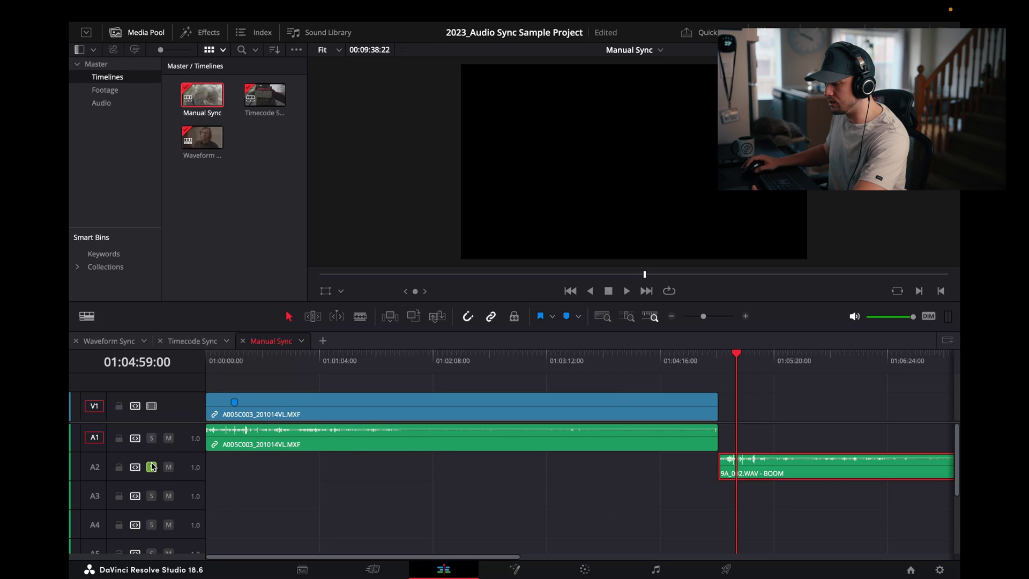
{"action": "key", "text": "space"}
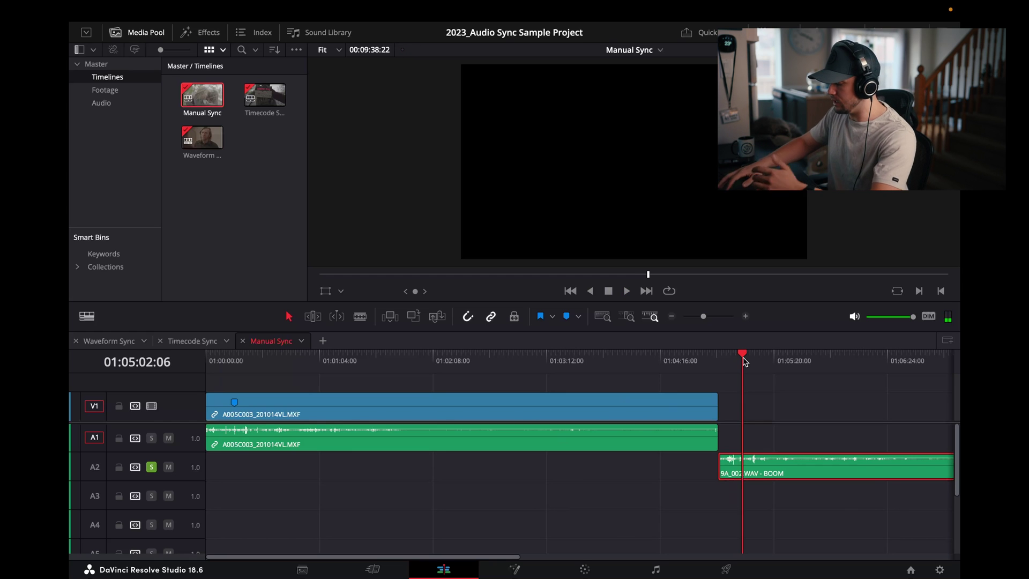
- Locate the slate clap in the 9A_002.WAV boom clip and add a marker on its waveform spike at 01:05:01:22
{"action": "left_click_drag", "start_coordinate": [743, 357], "coordinate": [738, 357]}
{"action": "key", "text": "space"}
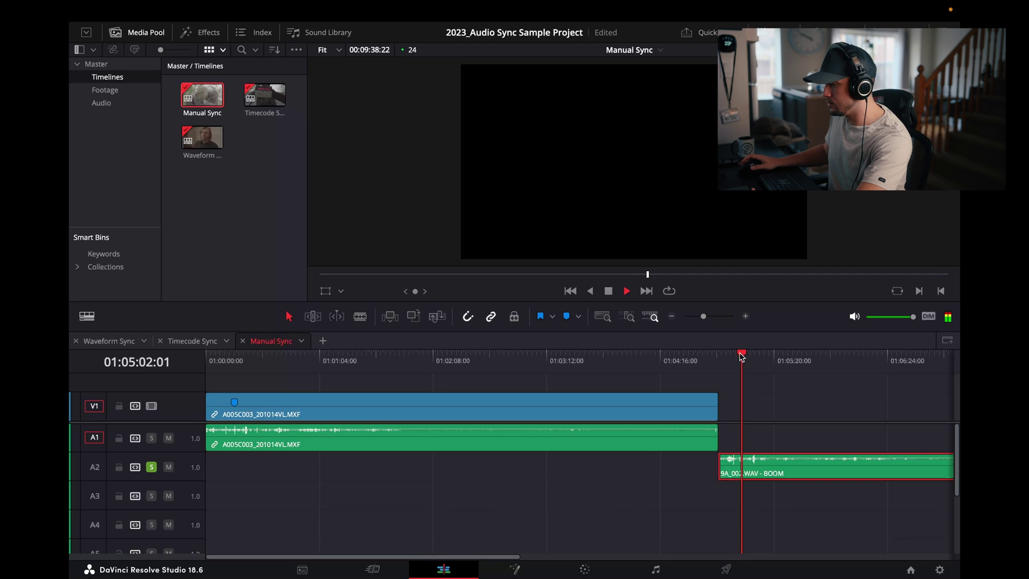
{"action": "key", "text": "Left"}
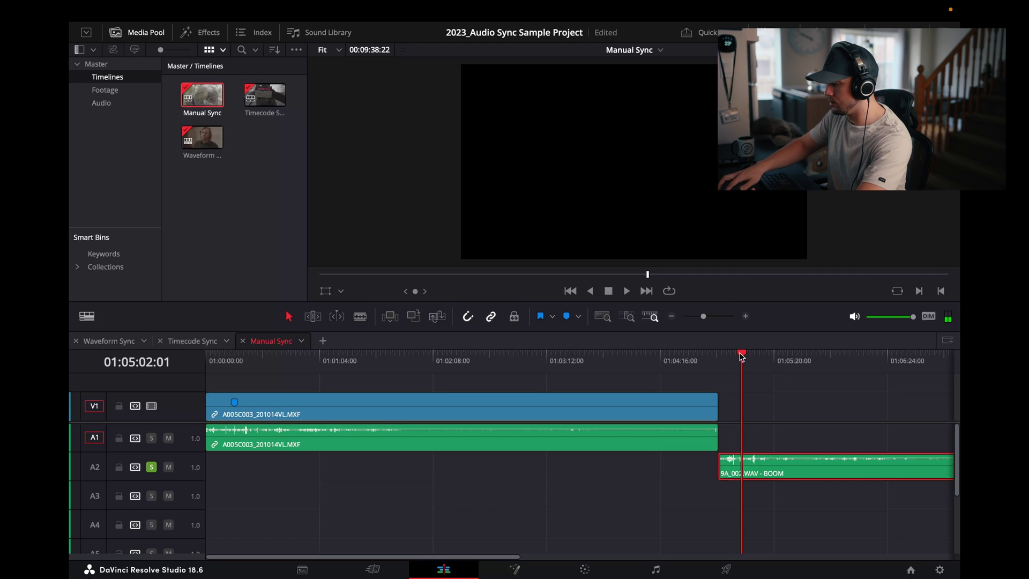
{"action": "scroll", "coordinate": [777, 421], "scroll_direction": "up", "scroll_amount": 3}
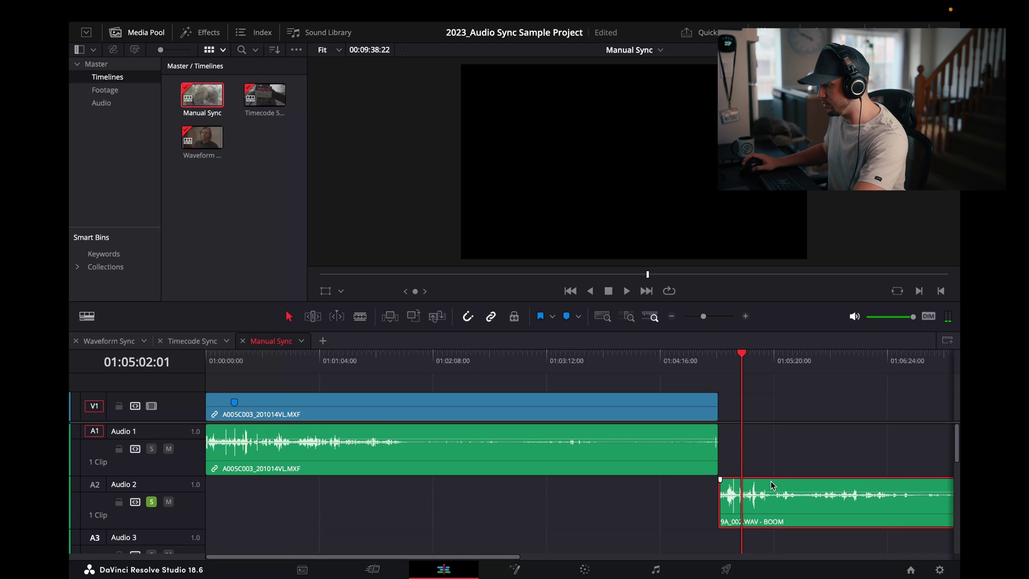
{"action": "scroll", "coordinate": [617, 504], "scroll_direction": "up", "scroll_amount": 5}
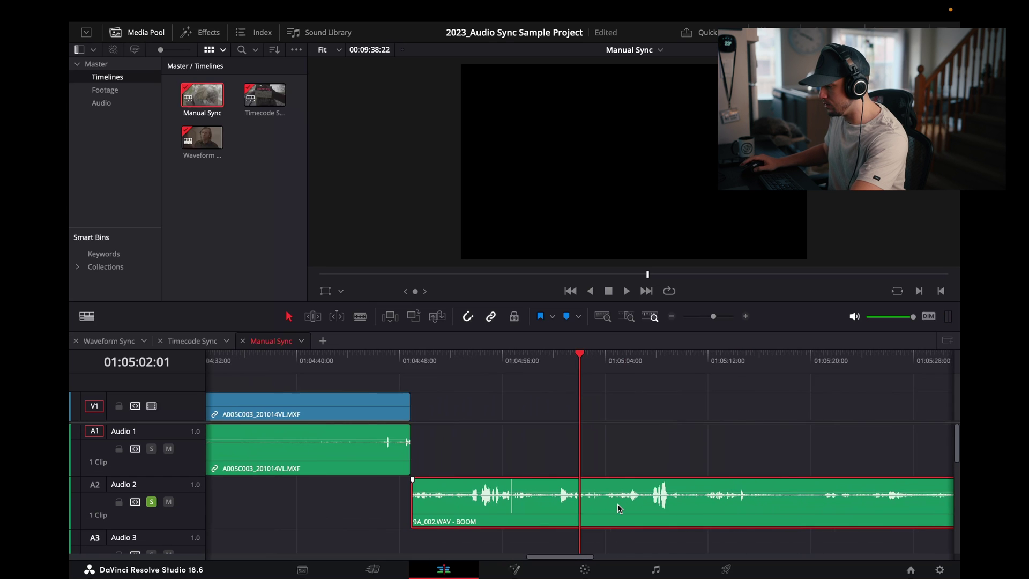
{"action": "scroll", "coordinate": [617, 503], "scroll_direction": "up", "scroll_amount": 4}
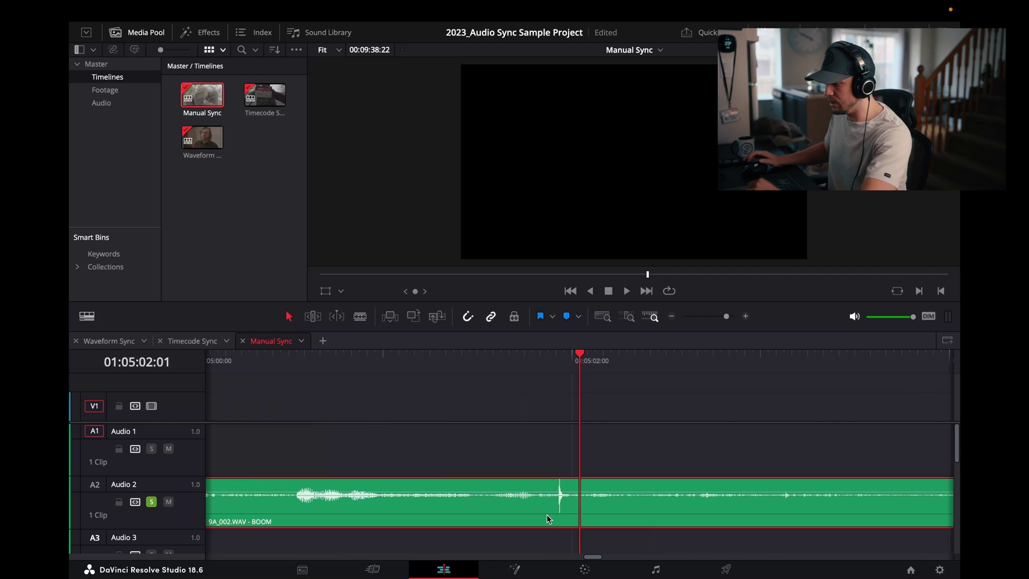
{"action": "left_click", "coordinate": [554, 358]}
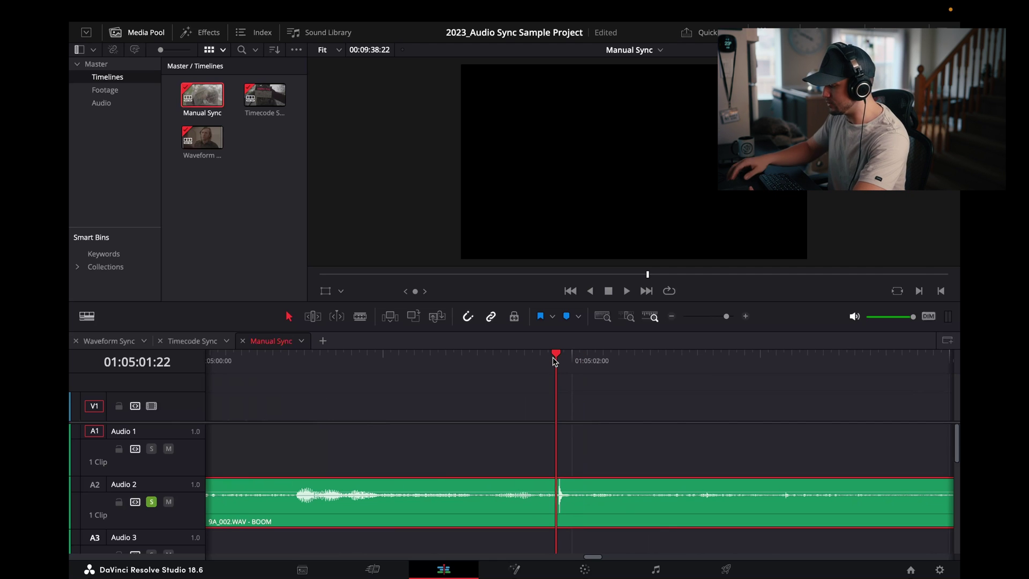
{"action": "key", "text": "Left"}
{"action": "key", "text": "Right"}
{"action": "key", "text": "Right"}
{"action": "key", "text": "Left"}
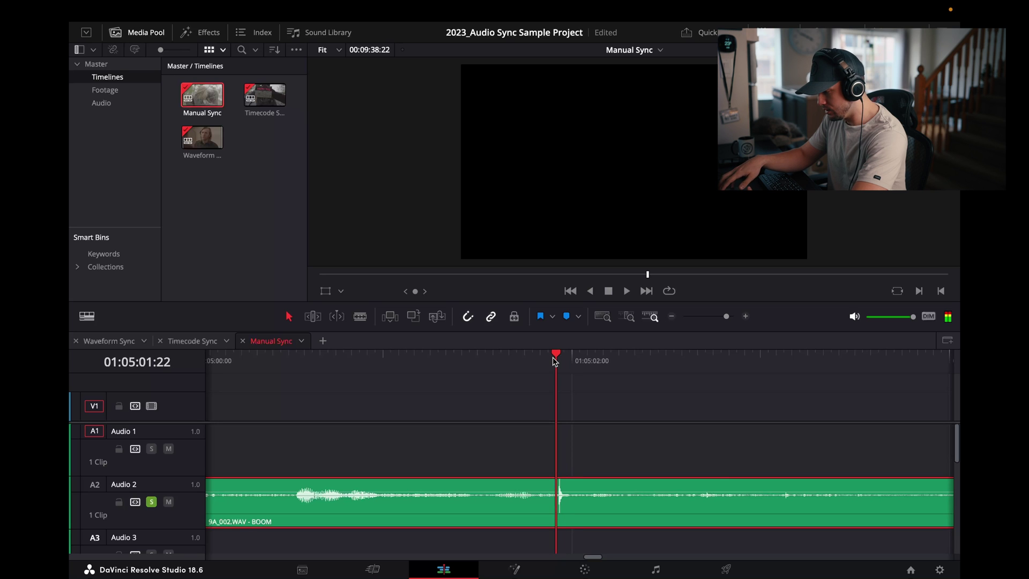
{"action": "key", "text": "m"}
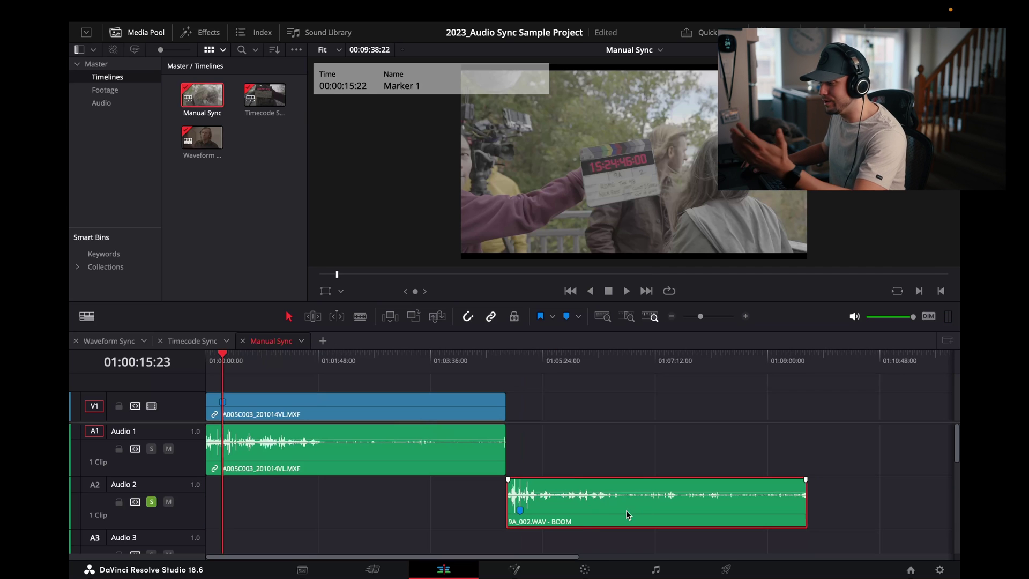
- Move the boom clip so its marker lines up with the video clip's marker at 01:00:15:23, and play a later section to check sync
{"action": "left_click_drag", "start_coordinate": [667, 514], "coordinate": [369, 512]}
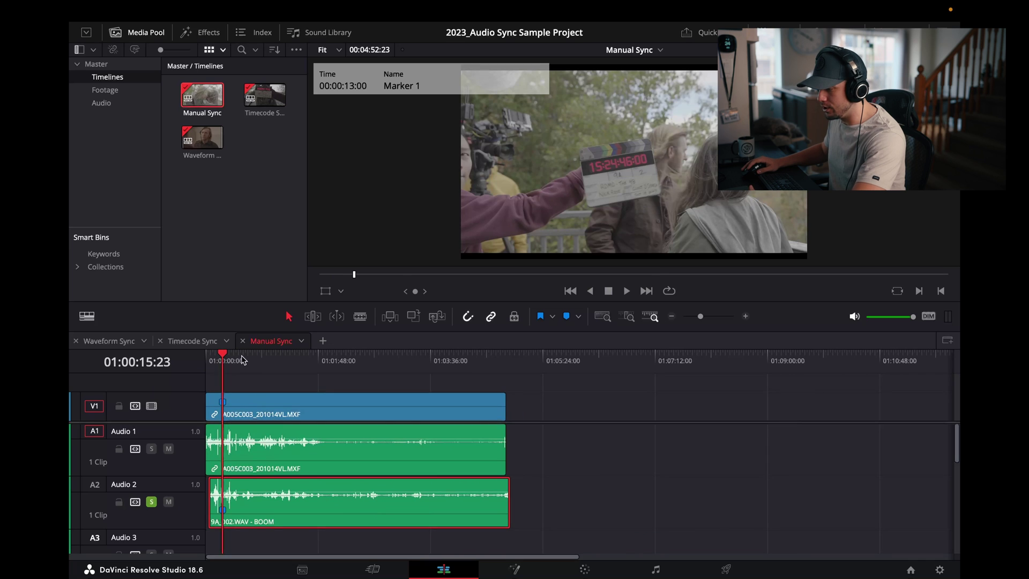
{"action": "left_click_drag", "start_coordinate": [245, 360], "coordinate": [369, 363]}
{"action": "key", "text": "space"}
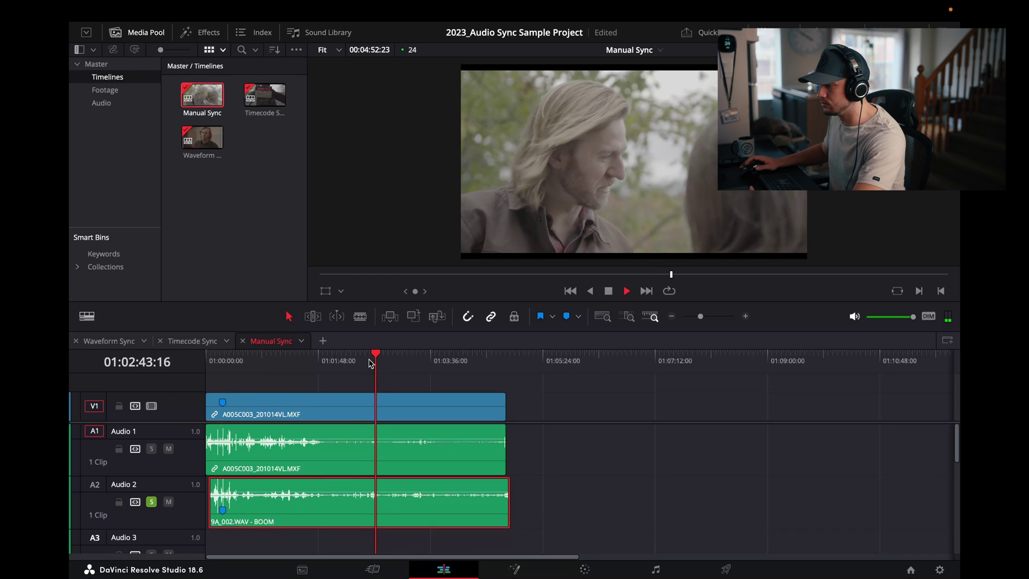
{"action": "key", "text": "space"}
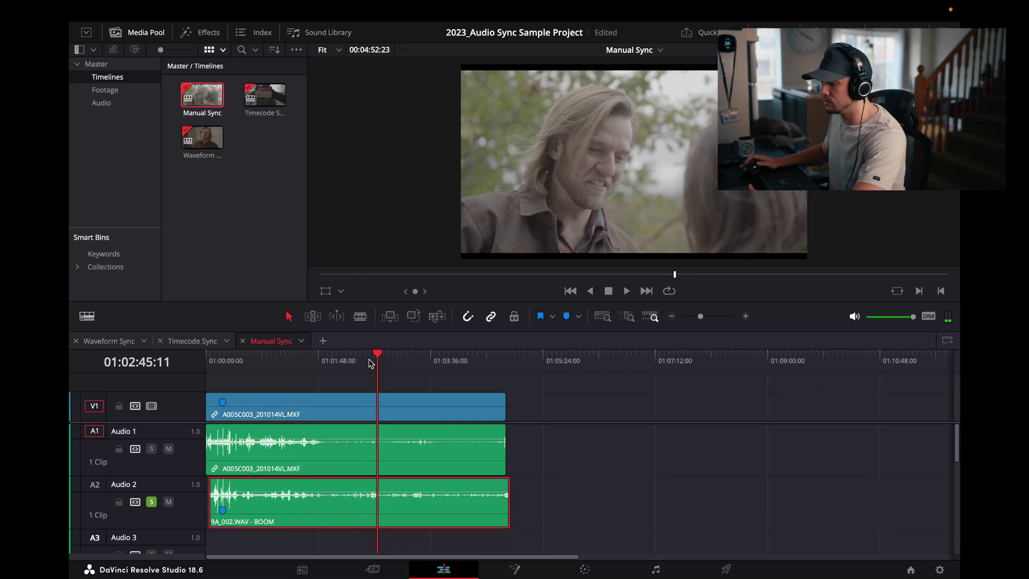